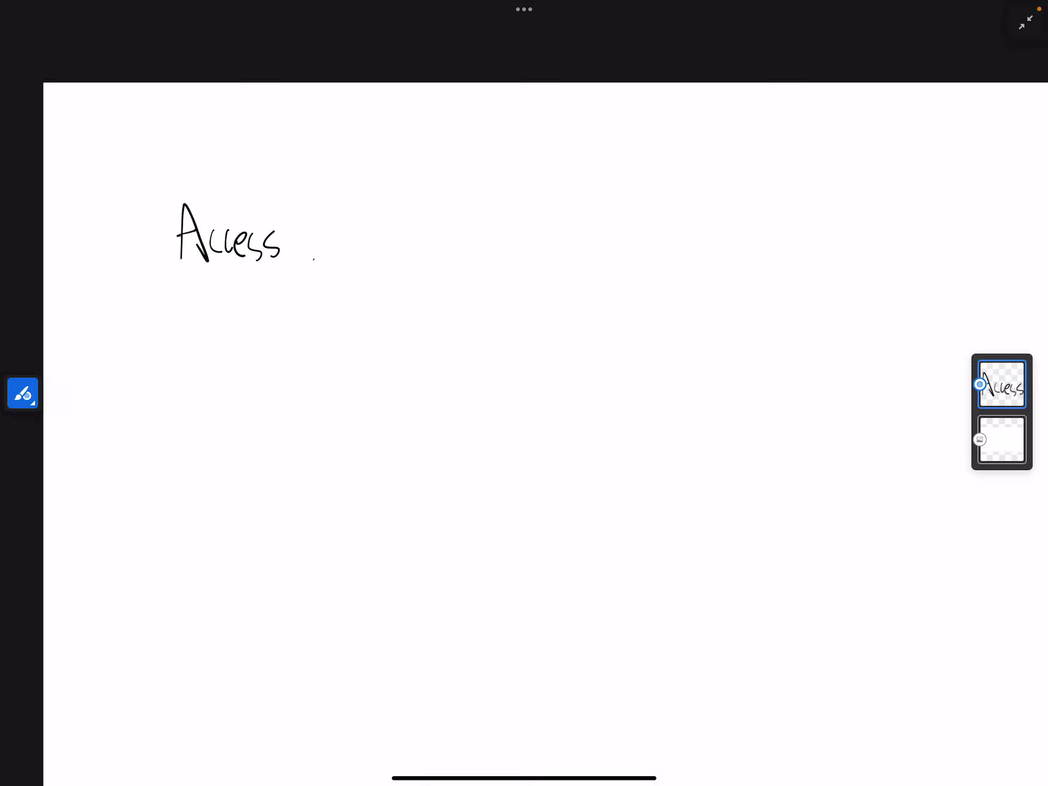
Step: Write 'Analyzer vs' and begin the second title, undoing the misspelled letters
mouse_move(371, 231)
left_mouse_down()
mouse_move(373, 249)
mouse_move(396, 261)
mouse_move(456, 222)
left_mouse_up()
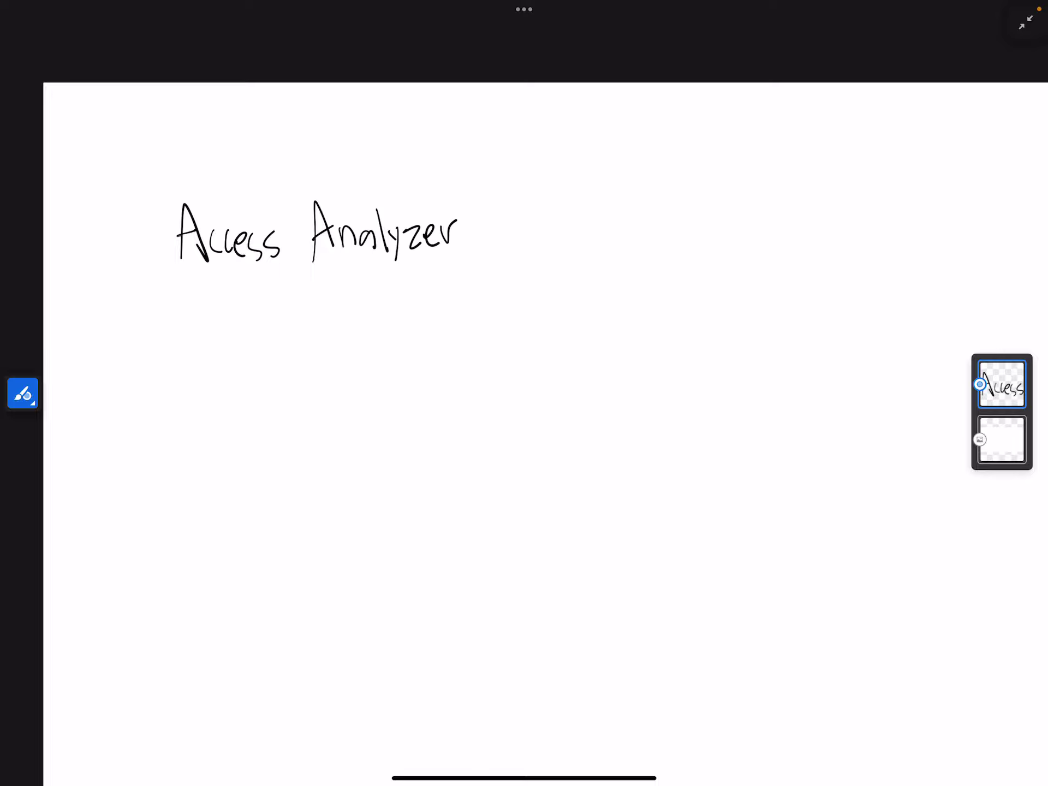
mouse_move(529, 253)
left_mouse_down()
mouse_move(544, 253)
mouse_move(550, 283)
mouse_move(631, 266)
mouse_move(623, 247)
left_mouse_up()
mouse_move(643, 242)
left_mouse_down()
mouse_move(630, 258)
mouse_move(665, 260)
left_mouse_up()
left_click_drag(683, 241, 685, 262)
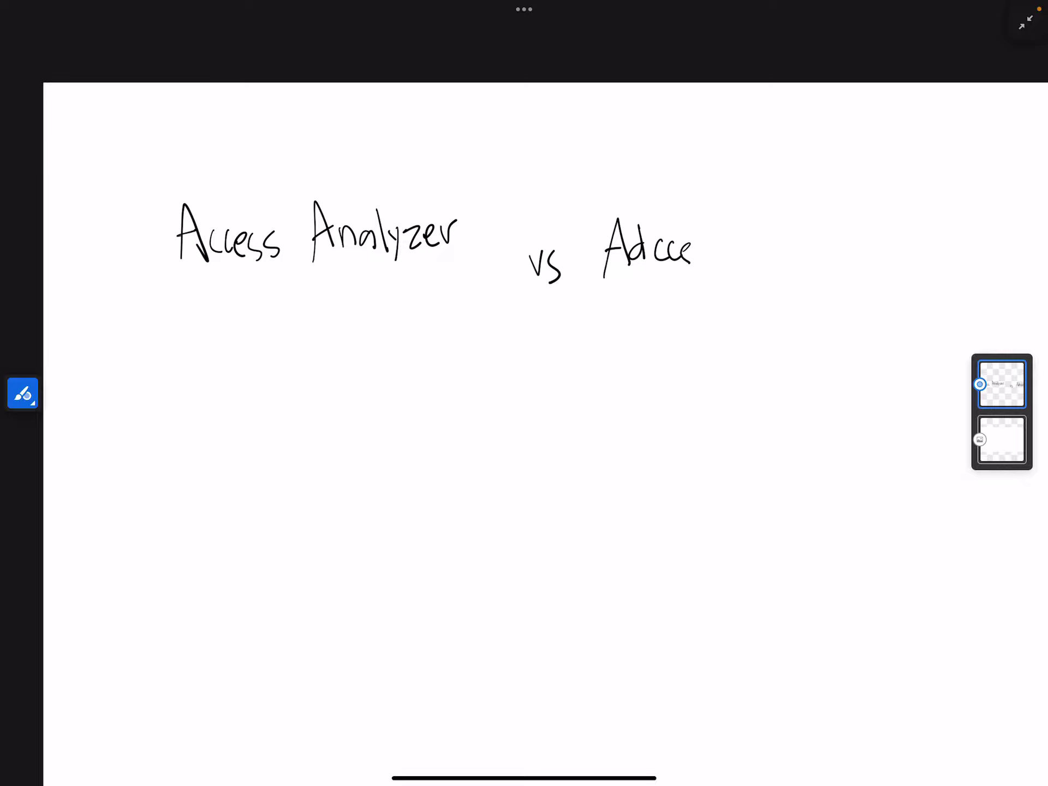
key("ctrl+z")
key("ctrl+z")
key("ctrl+z")
key("ctrl+z")
key("ctrl+z")
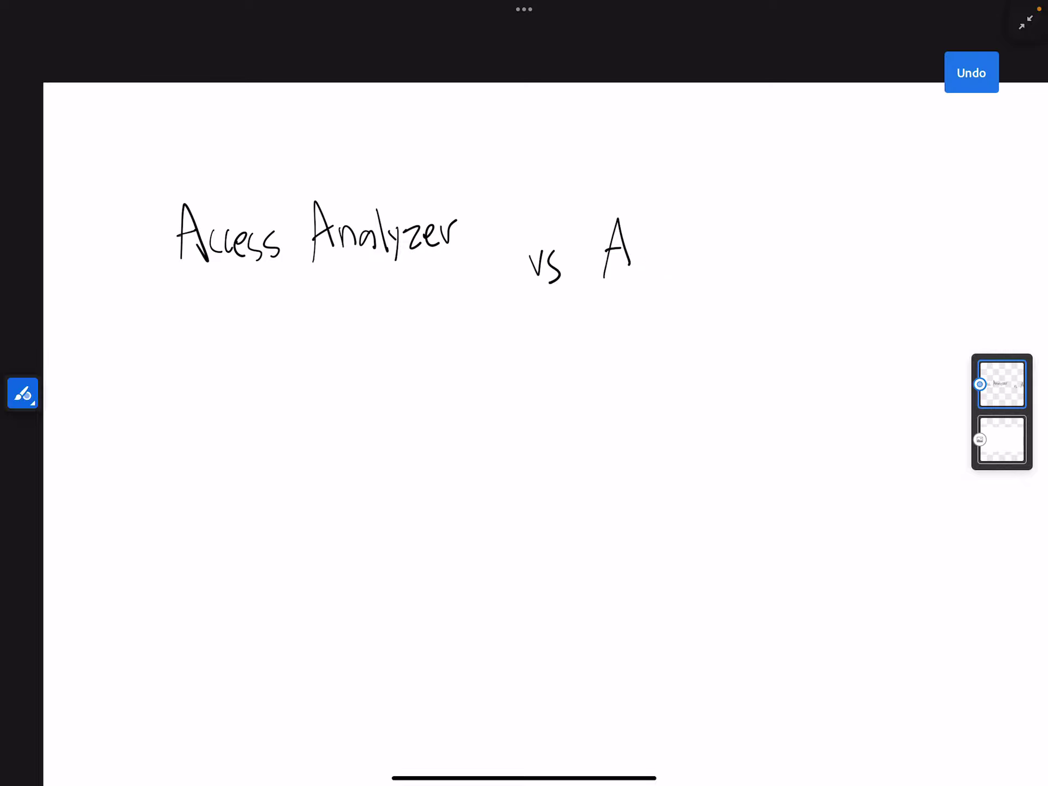
Step: Rewrite 'Access Advisor' after 'vs' to complete the title
mouse_move(649, 241)
left_mouse_down()
mouse_move(644, 262)
mouse_move(656, 260)
left_mouse_up()
mouse_move(662, 253)
left_mouse_down()
mouse_move(676, 266)
mouse_move(755, 264)
mouse_move(757, 246)
left_mouse_up()
left_click_drag(770, 243, 774, 257)
mouse_move(779, 237)
left_mouse_down()
mouse_move(782, 256)
mouse_move(794, 241)
left_mouse_up()
mouse_move(794, 243)
left_mouse_down()
mouse_move(795, 263)
mouse_move(826, 255)
left_mouse_up()
left_click_drag(838, 238, 851, 238)
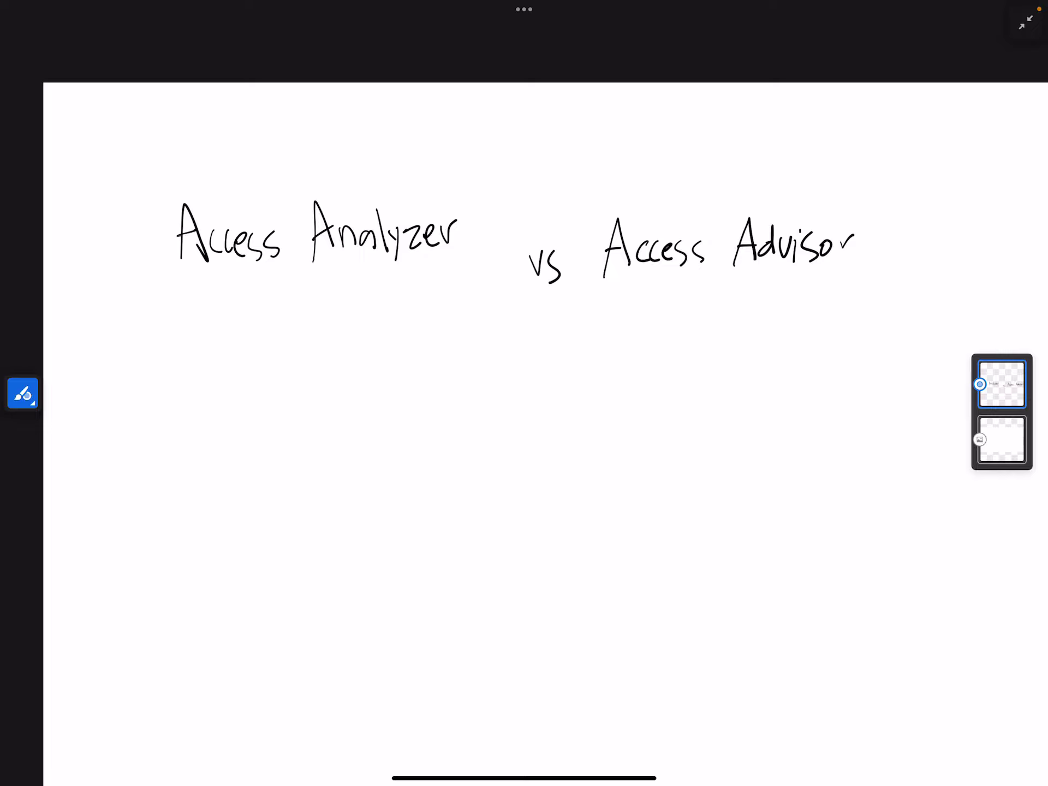
Step: Undo a stray doodle below the title and redraw the final 'r' of Advisor
mouse_move(181, 408)
left_mouse_down()
mouse_move(190, 418)
mouse_move(195, 398)
mouse_move(206, 401)
mouse_move(215, 424)
left_mouse_up()
key("ctrl+z")
key("ctrl+z")
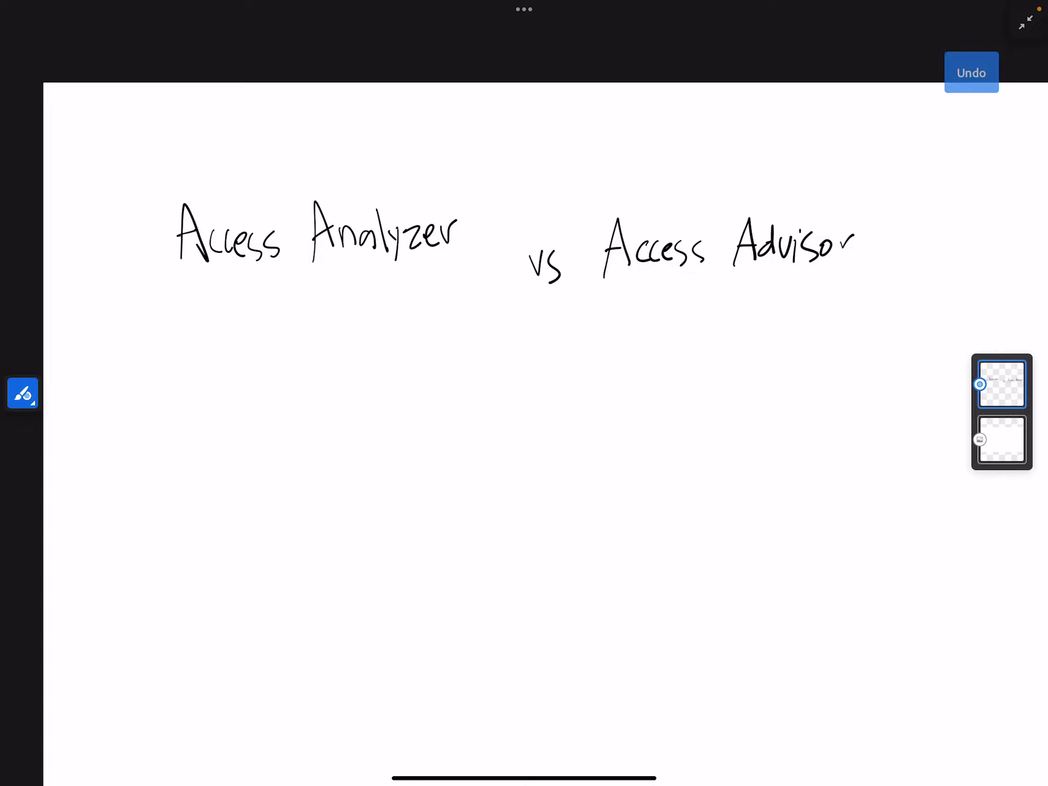
key("ctrl+z")
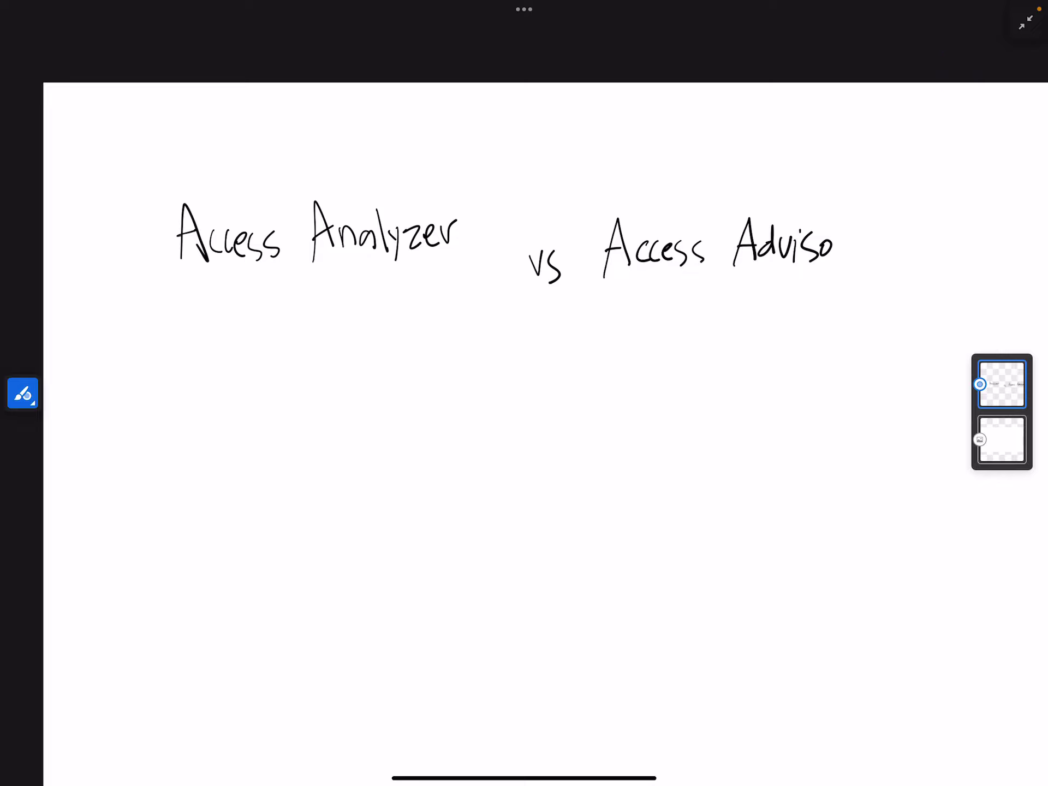
left_click_drag(838, 236, 860, 234)
Step: Remove a stray stroke and draw the first square chip icon with its pins
mouse_move(174, 400)
left_mouse_down()
mouse_move(177, 442)
mouse_move(190, 414)
mouse_move(190, 442)
left_mouse_up()
key("ctrl+z")
key("ctrl+z")
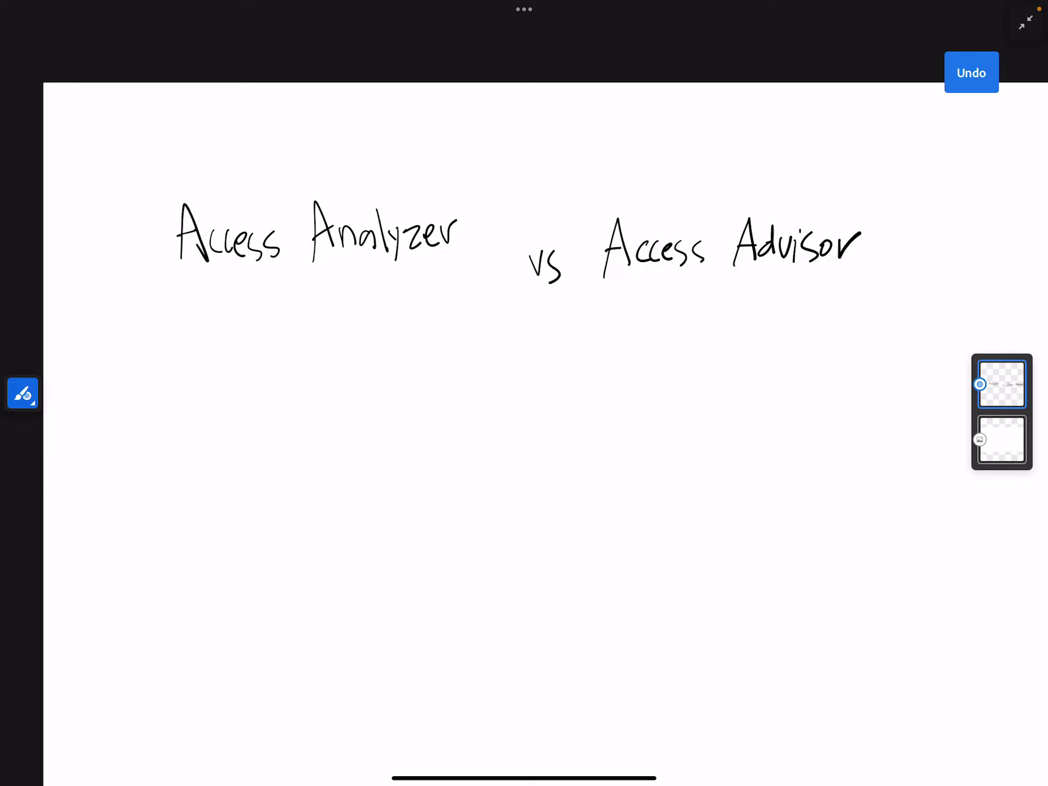
mouse_move(162, 385)
left_mouse_down()
mouse_move(161, 424)
mouse_move(199, 426)
left_mouse_up()
mouse_move(200, 426)
left_mouse_down()
mouse_move(203, 375)
mouse_move(161, 379)
mouse_move(184, 374)
left_mouse_up()
left_click_drag(196, 357, 195, 370)
mouse_move(144, 400)
left_mouse_down()
mouse_move(161, 398)
mouse_move(159, 409)
left_mouse_up()
mouse_move(169, 424)
left_mouse_down()
mouse_move(169, 439)
mouse_move(213, 413)
left_mouse_up()
left_click_drag(202, 400, 213, 402)
Step: Draw the second and third chip icons with pins to the right of the first
mouse_move(273, 370)
left_mouse_down()
mouse_move(272, 421)
mouse_move(310, 425)
left_mouse_up()
mouse_move(310, 424)
left_mouse_down()
mouse_move(274, 373)
mouse_move(303, 371)
left_mouse_up()
mouse_move(258, 391)
left_mouse_down()
mouse_move(272, 391)
mouse_move(278, 435)
mouse_move(319, 411)
mouse_move(326, 393)
mouse_move(367, 410)
left_mouse_up()
mouse_move(367, 410)
left_mouse_down()
mouse_move(412, 415)
mouse_move(363, 373)
mouse_move(379, 370)
left_mouse_up()
left_click_drag(384, 354, 367, 384)
mouse_move(354, 395)
left_mouse_down()
mouse_move(365, 391)
mouse_move(378, 424)
left_mouse_up()
mouse_move(389, 413)
left_mouse_down()
mouse_move(389, 426)
mouse_move(424, 403)
left_mouse_up()
left_click_drag(414, 391, 431, 390)
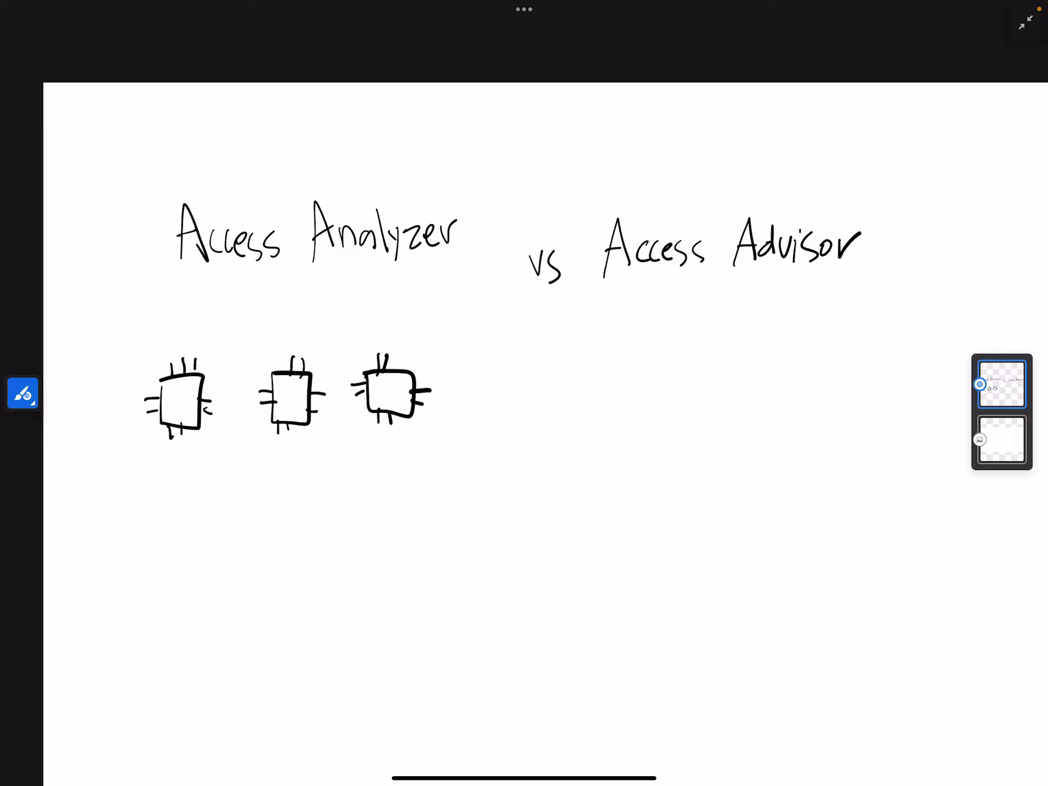
Step: Draw the first stick figure at the bottom left with a face and a name above it
left_click_drag(118, 692, 138, 647)
mouse_move(137, 646)
left_mouse_down()
mouse_move(147, 681)
mouse_move(142, 612)
left_mouse_up()
mouse_move(140, 612)
left_mouse_down()
mouse_move(158, 635)
mouse_move(121, 627)
mouse_move(143, 573)
mouse_move(146, 611)
mouse_move(137, 590)
left_mouse_up()
left_click_drag(149, 583, 156, 596)
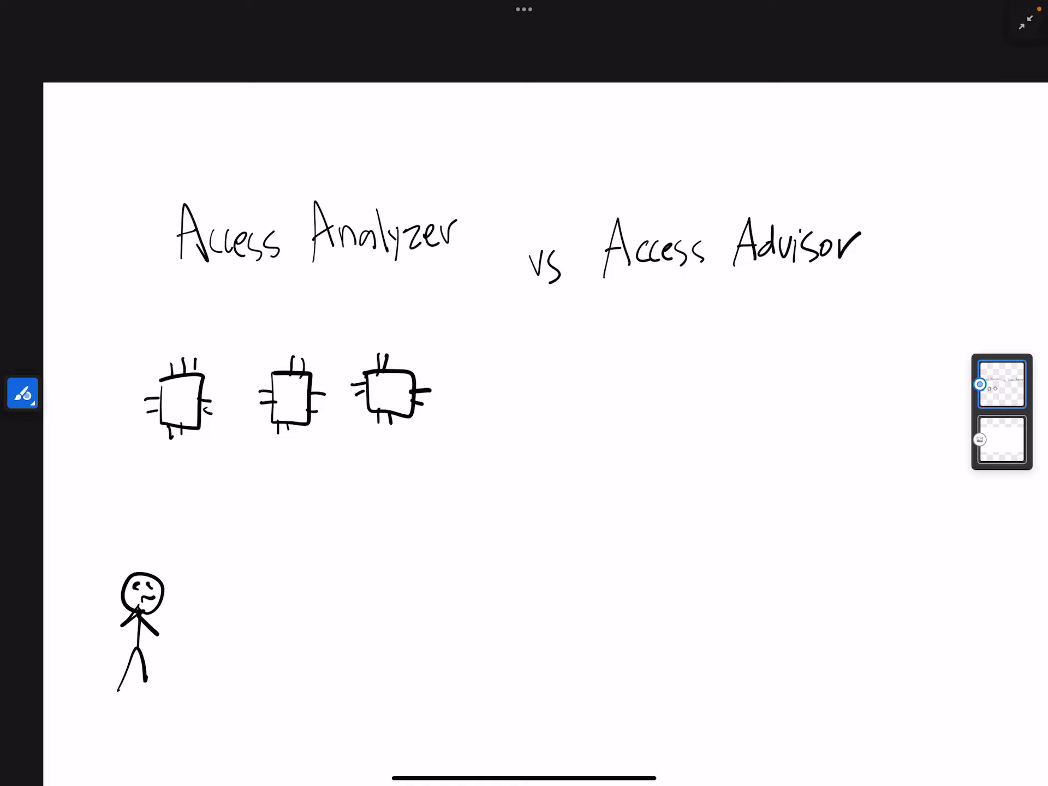
mouse_move(75, 565)
left_mouse_down()
mouse_move(88, 586)
mouse_move(117, 572)
left_mouse_up()
left_click_drag(124, 563, 128, 542)
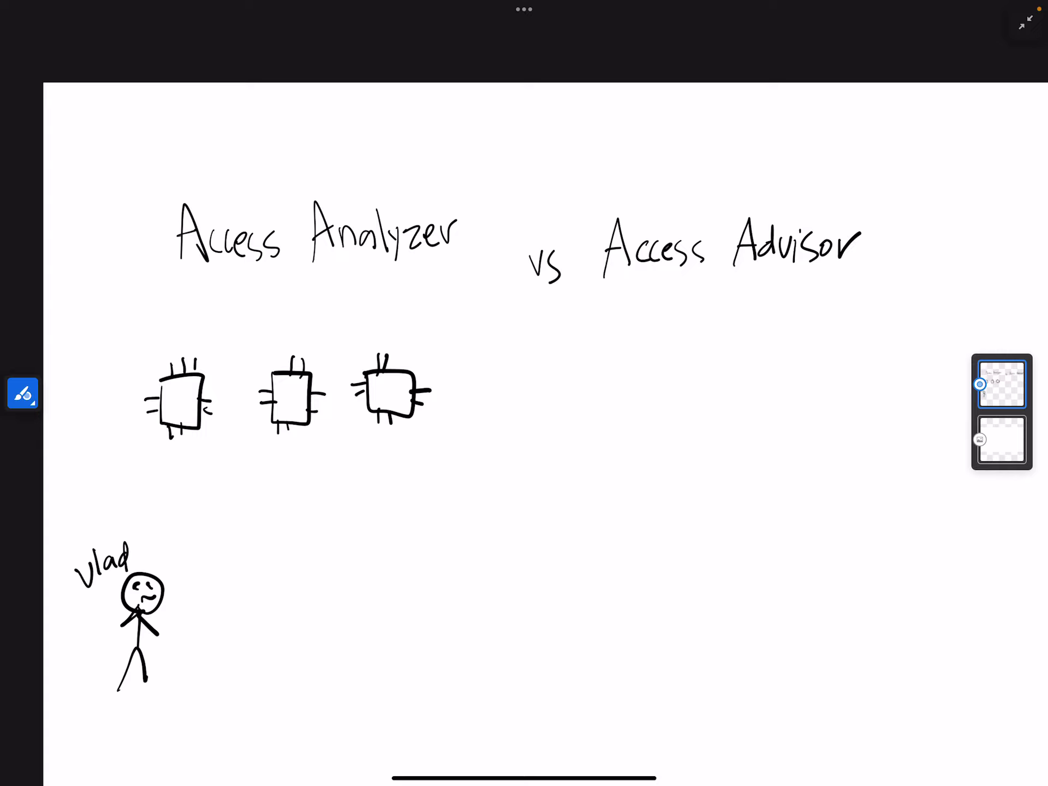
Step: Draw a second stick figure to the right with face, arms and a name label
mouse_move(261, 577)
left_mouse_down()
mouse_move(270, 648)
mouse_move(291, 662)
left_mouse_up()
left_click_drag(270, 638, 257, 674)
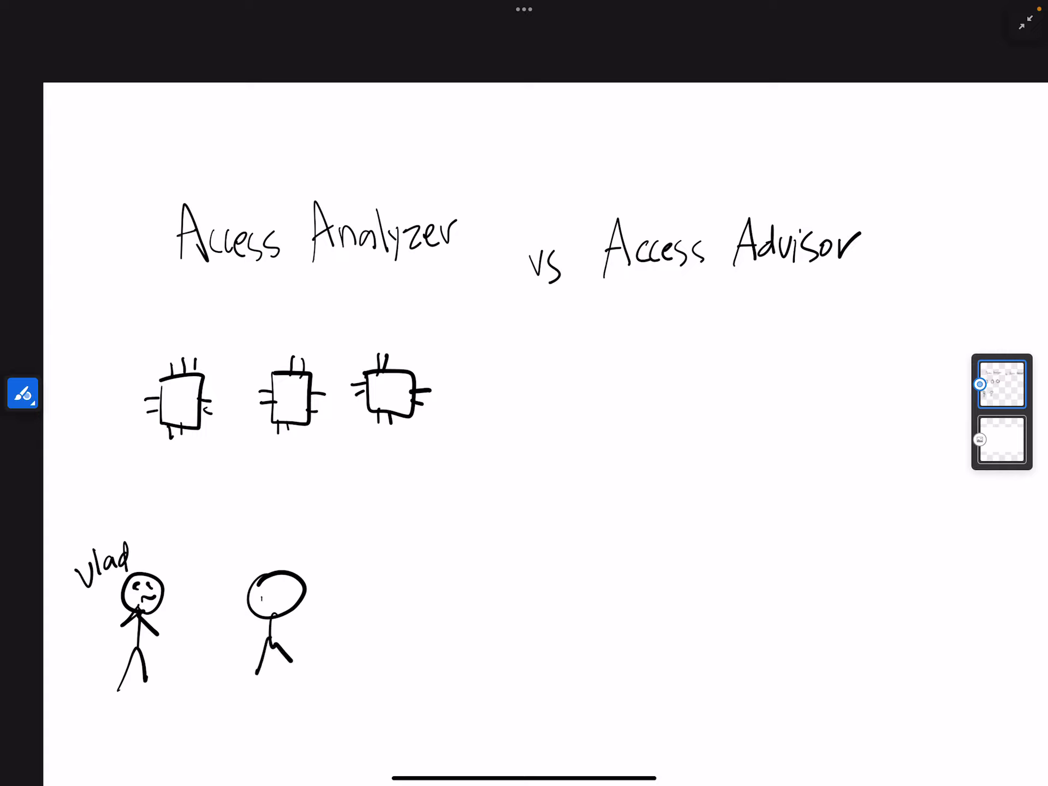
mouse_move(259, 596)
left_mouse_down()
mouse_move(277, 609)
mouse_move(268, 620)
mouse_move(290, 630)
left_mouse_up()
mouse_move(253, 537)
left_mouse_down()
mouse_move(263, 560)
mouse_move(297, 535)
mouse_move(305, 554)
left_mouse_up()
left_click_drag(312, 534, 314, 544)
Step: Draw a third smiling stick figure further right with arms and a name above it
left_click_drag(399, 560, 397, 565)
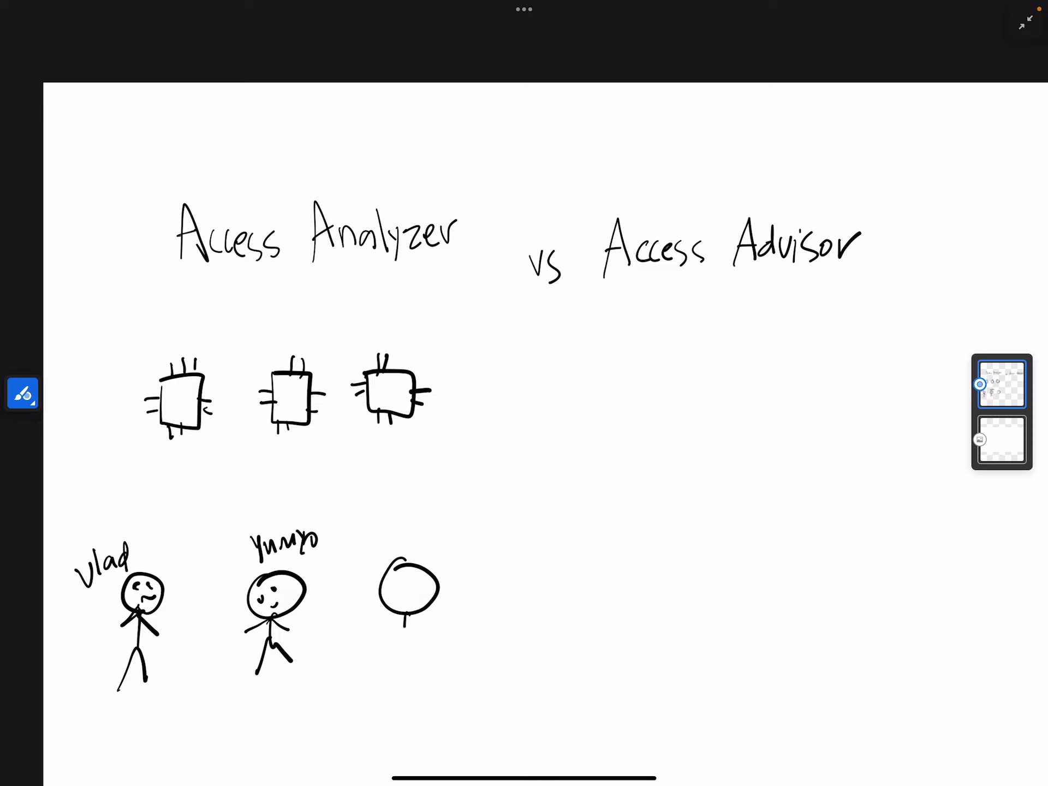
left_click_drag(406, 616, 406, 664)
mouse_move(408, 649)
left_mouse_down()
mouse_move(424, 676)
mouse_move(377, 685)
left_mouse_up()
left_click_drag(398, 597, 414, 602)
mouse_move(396, 544)
left_mouse_down()
mouse_move(398, 524)
mouse_move(433, 559)
mouse_move(463, 544)
left_mouse_up()
left_click_drag(465, 522, 452, 551)
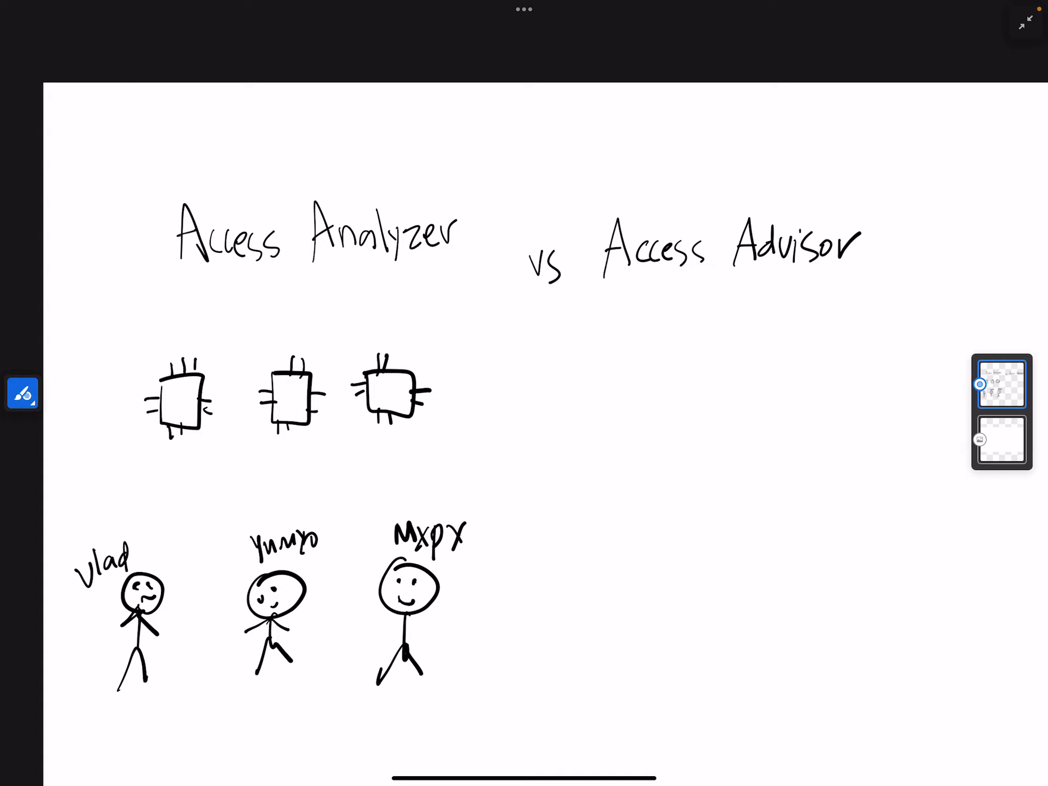
left_click_drag(377, 631, 440, 627)
Step: Label and box the first chip, and draw a solid arrow to it from the first user
mouse_move(152, 329)
left_mouse_down()
mouse_move(173, 348)
mouse_move(196, 321)
left_mouse_up()
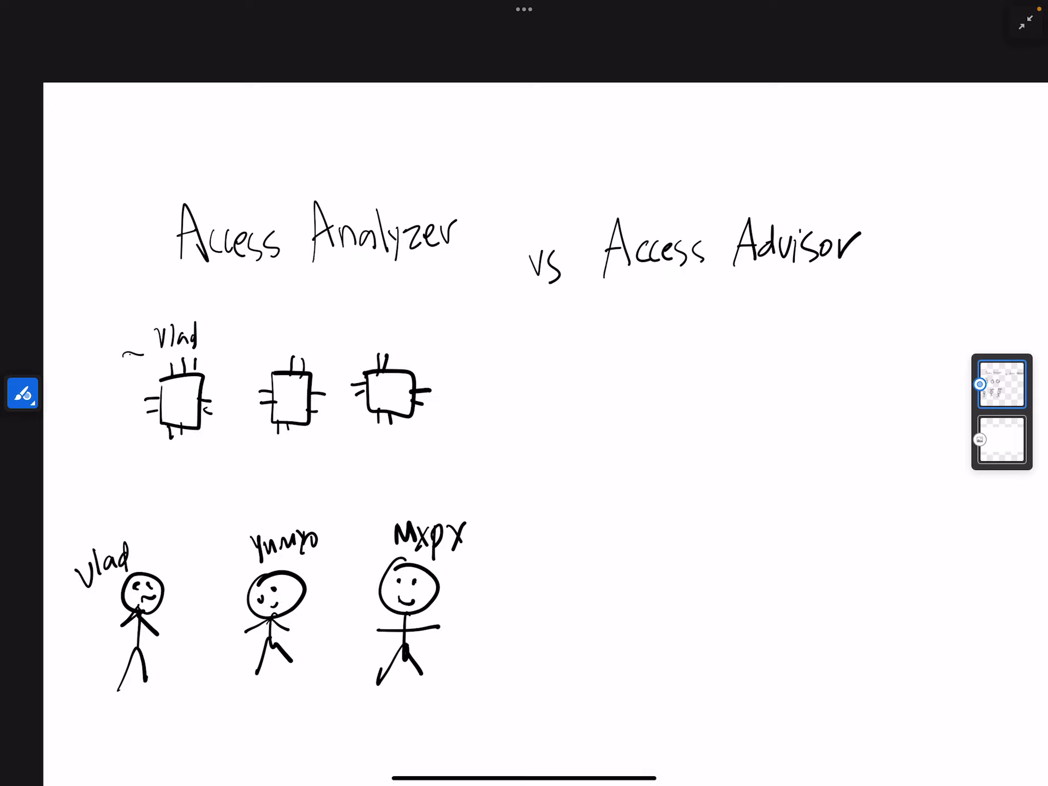
mouse_move(123, 356)
left_mouse_down()
mouse_move(130, 442)
mouse_move(231, 443)
mouse_move(212, 353)
left_mouse_up()
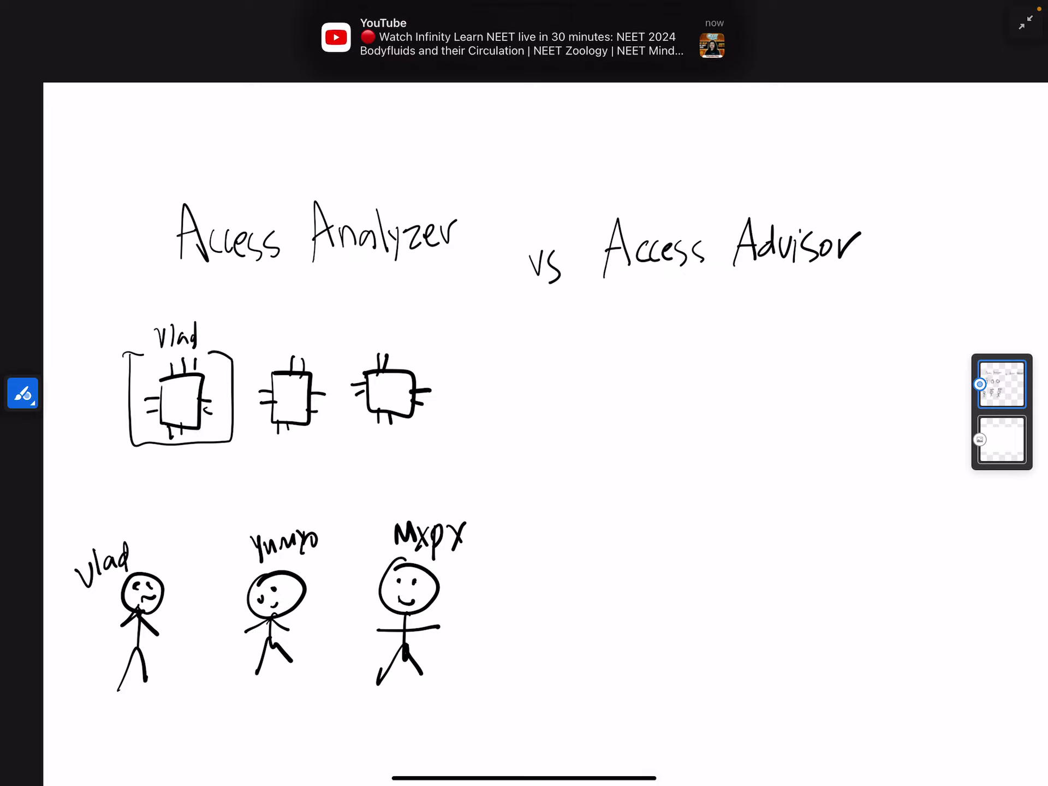
left_click_drag(93, 537, 131, 463)
mouse_move(118, 466)
left_mouse_down()
mouse_move(134, 462)
mouse_move(136, 479)
left_mouse_up()
Step: Add a dotted arrow from the second user, circle the chip, and underline Access Analyzer
left_click_drag(233, 543, 238, 567)
mouse_move(214, 459)
left_mouse_down()
mouse_move(215, 447)
mouse_move(227, 459)
left_mouse_up()
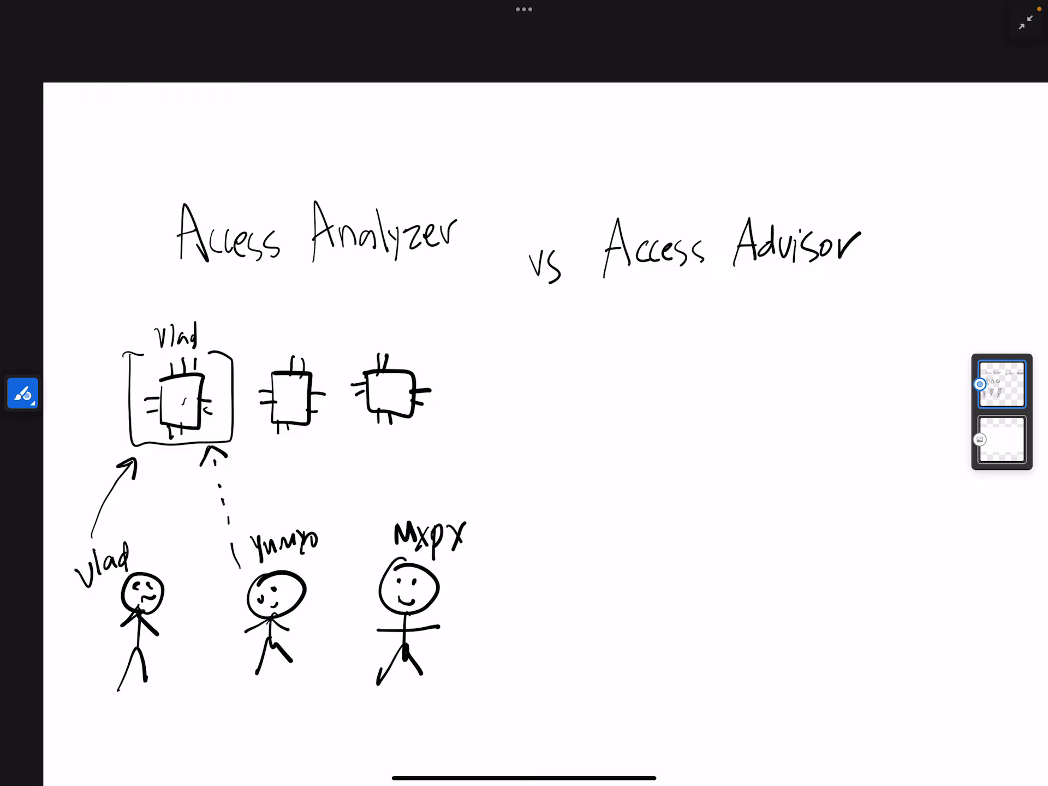
left_click_drag(176, 346, 182, 356)
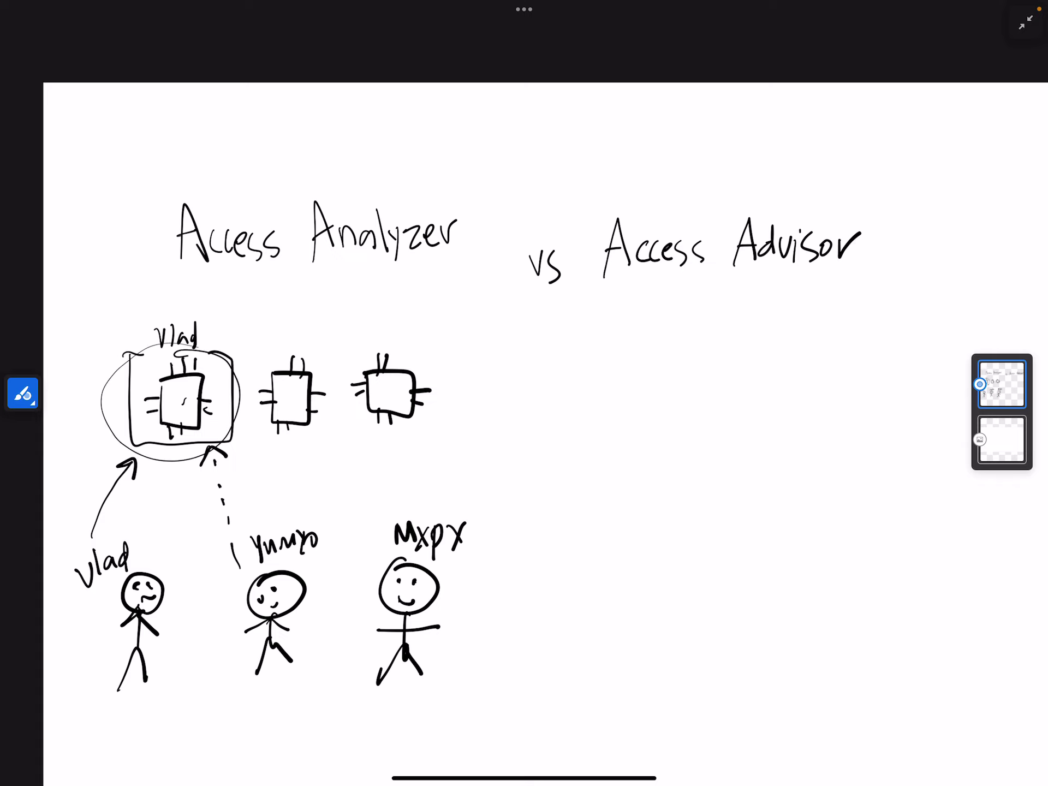
left_click_drag(170, 279, 416, 286)
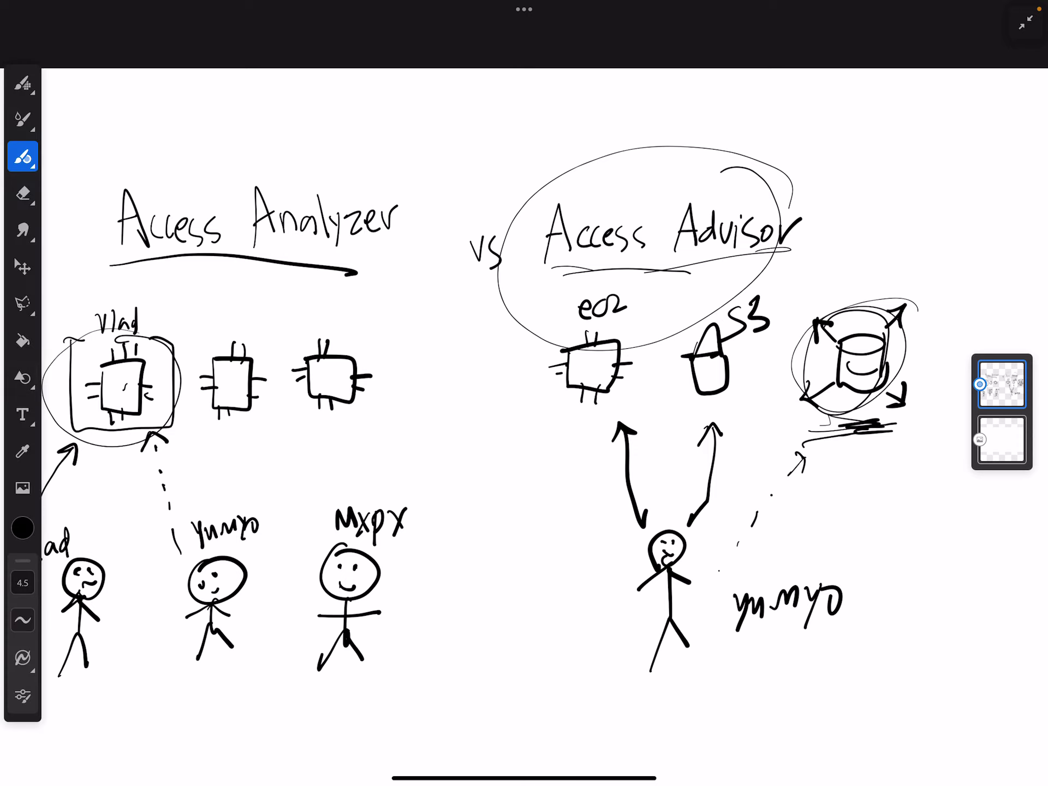
Step: Set the brush colour to a fully bright, saturated orange
left_click(23, 528)
left_click_drag(216, 492, 202, 447)
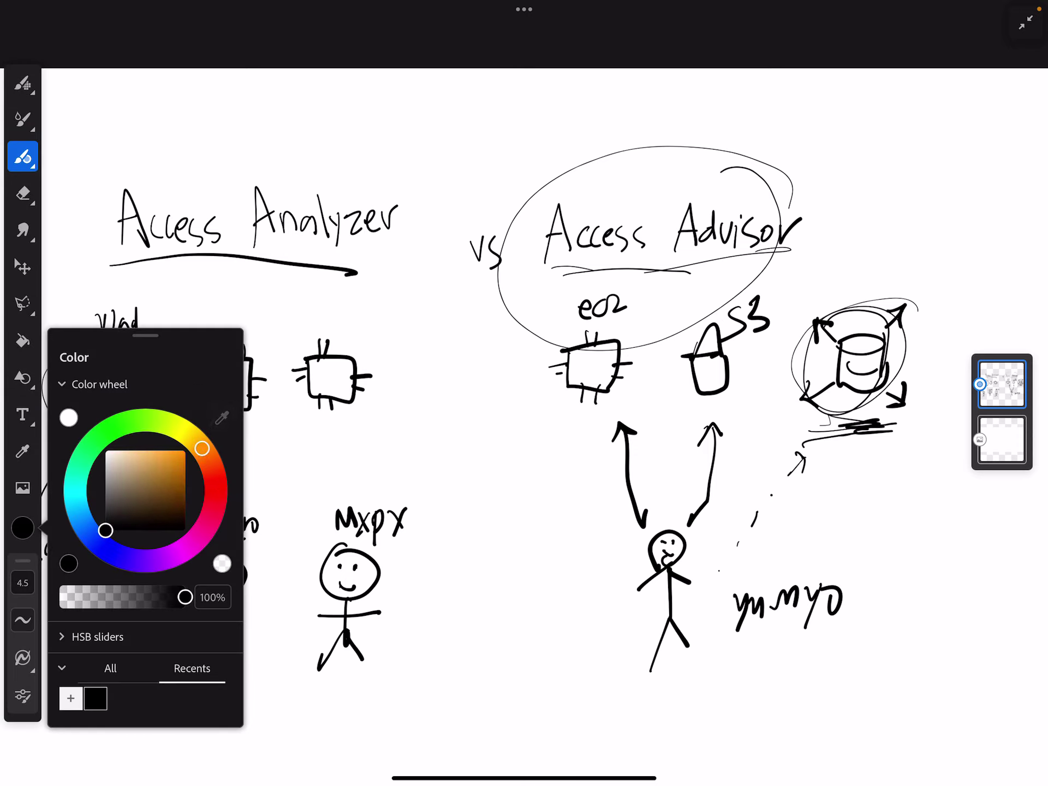
left_click_drag(105, 530, 185, 452)
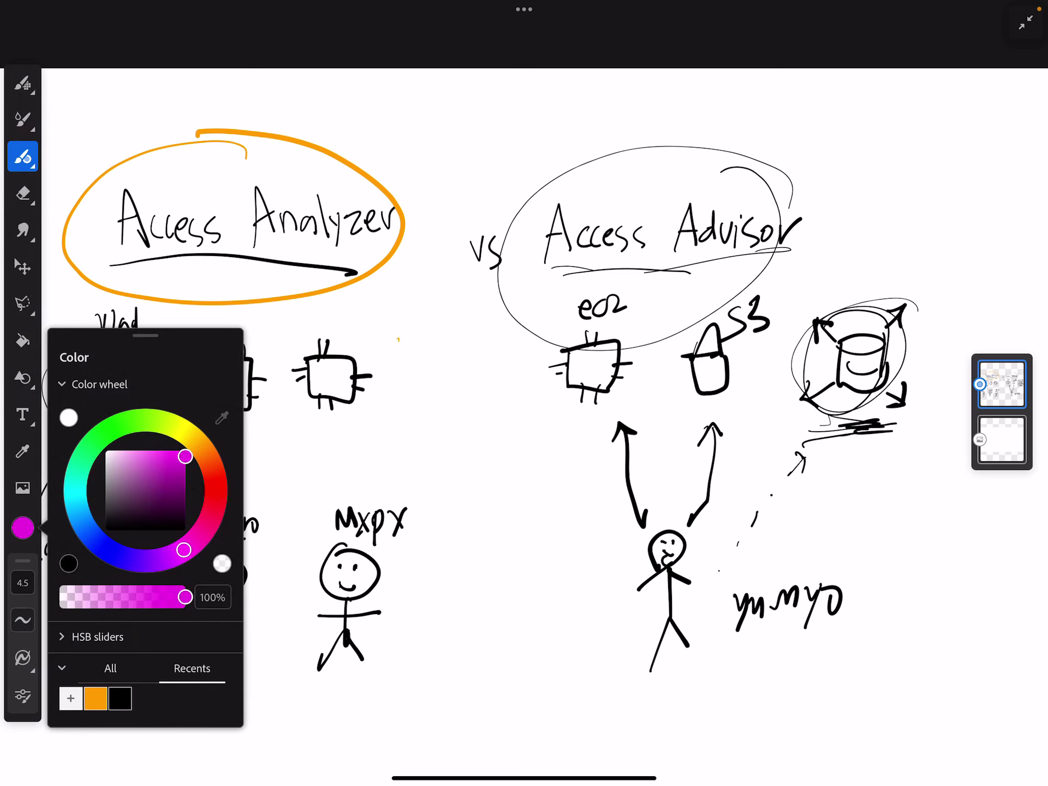
Step: Switch to magenta, loop Access Analyzer thinly and circle Access Advisor thickly
left_click(491, 491)
left_click_drag(360, 168, 270, 311)
left_click_drag(720, 143, 606, 328)
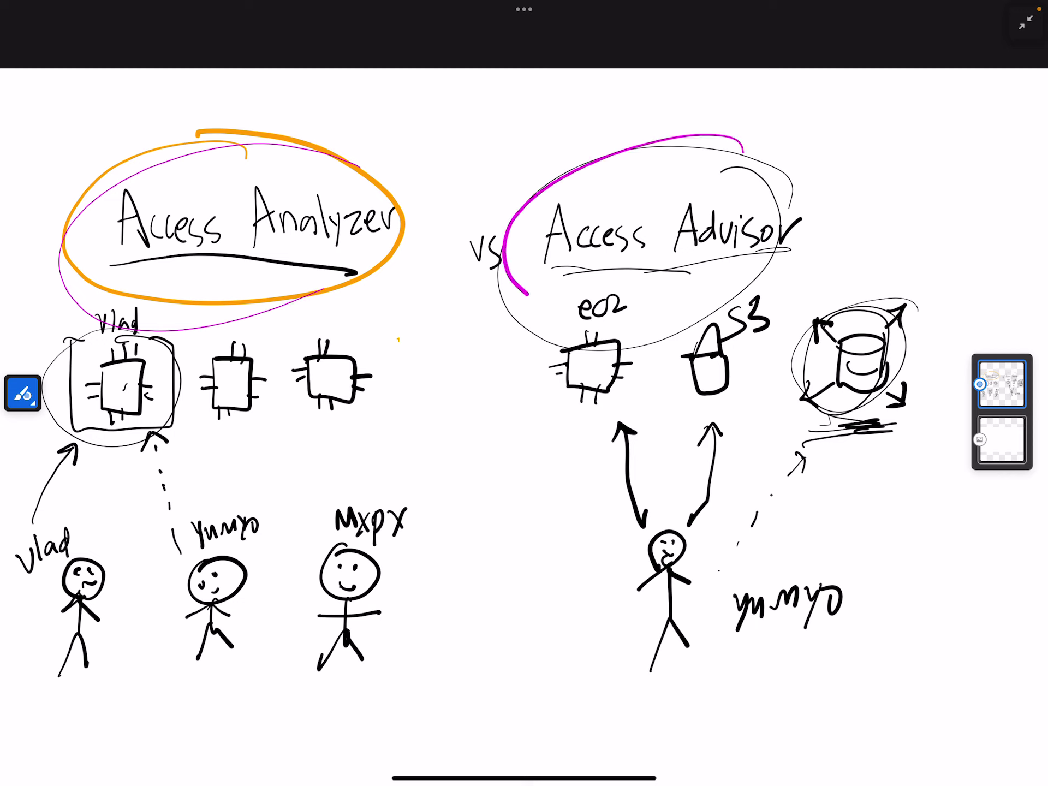